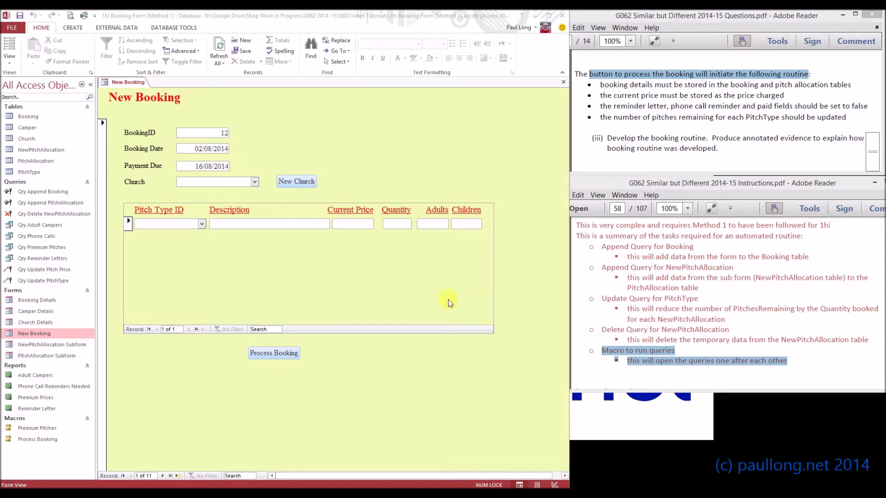
Step: Try the booking process from the form, then open the Process Booking macro in Design View
click(261, 353)
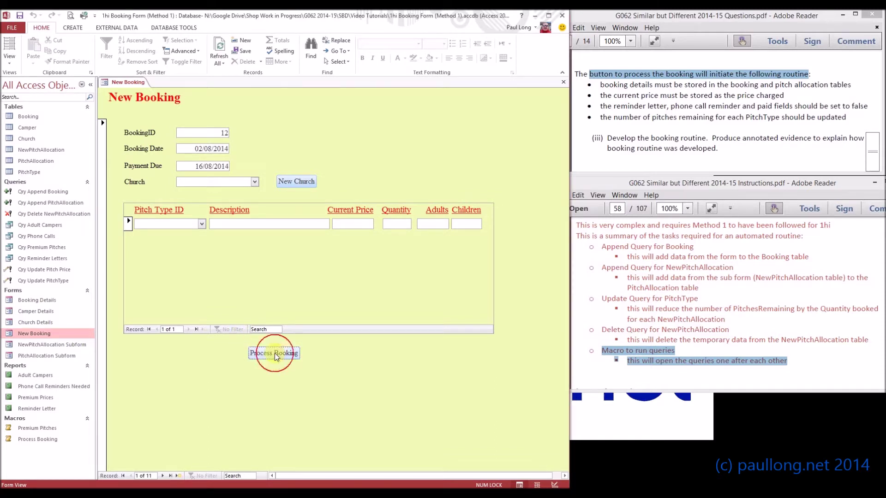
click(44, 440)
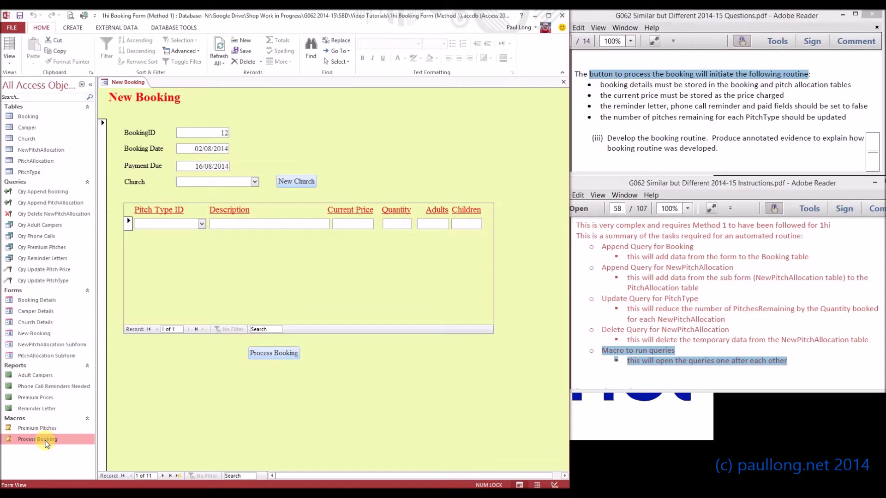
right_click(46, 441)
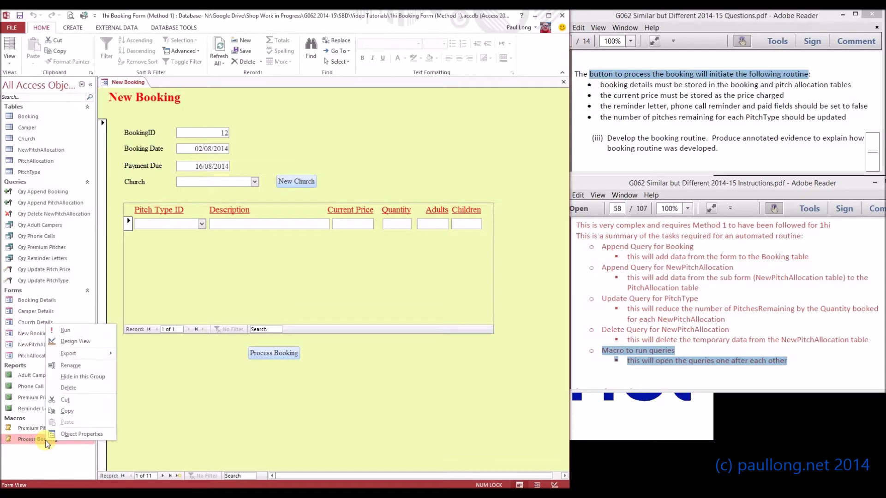
click(84, 343)
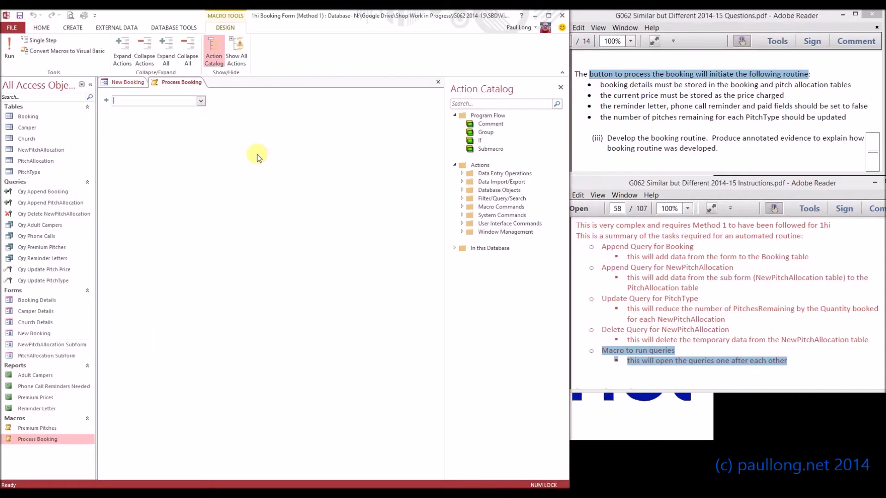
Step: Add an OpenQuery action that runs Qry Append Booking
click(200, 101)
drag(200, 119, 198, 233)
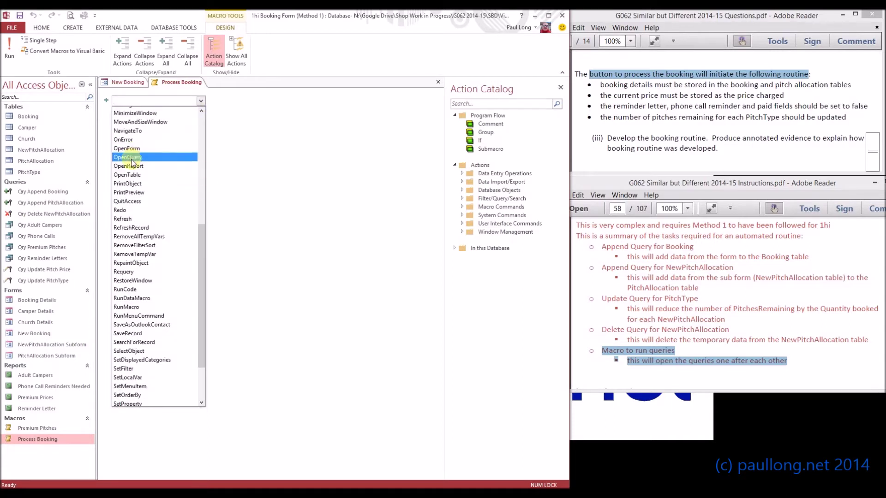
click(136, 156)
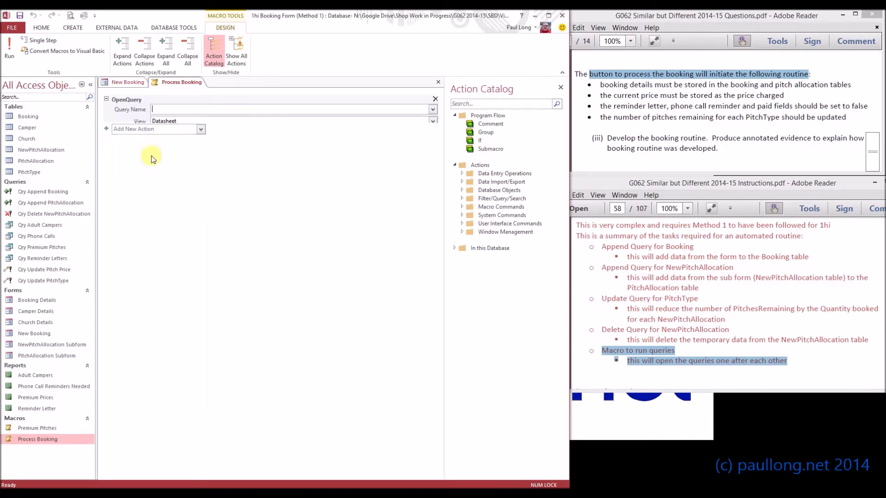
click(434, 110)
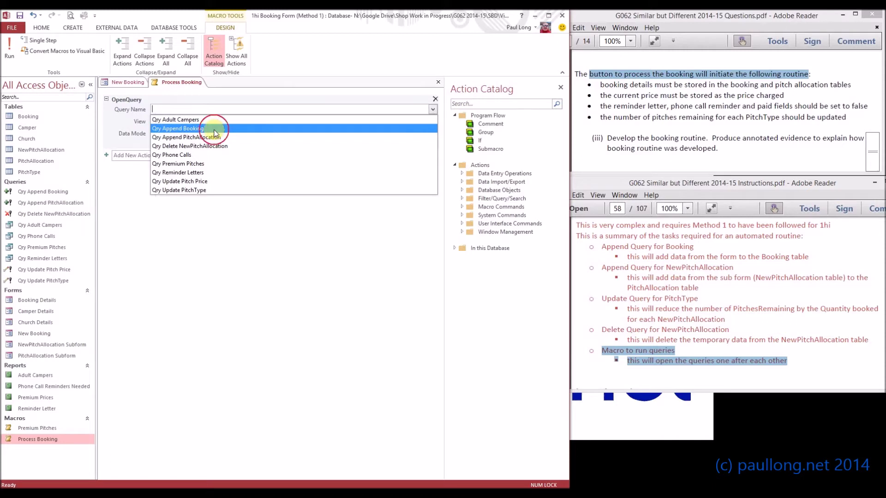
click(214, 129)
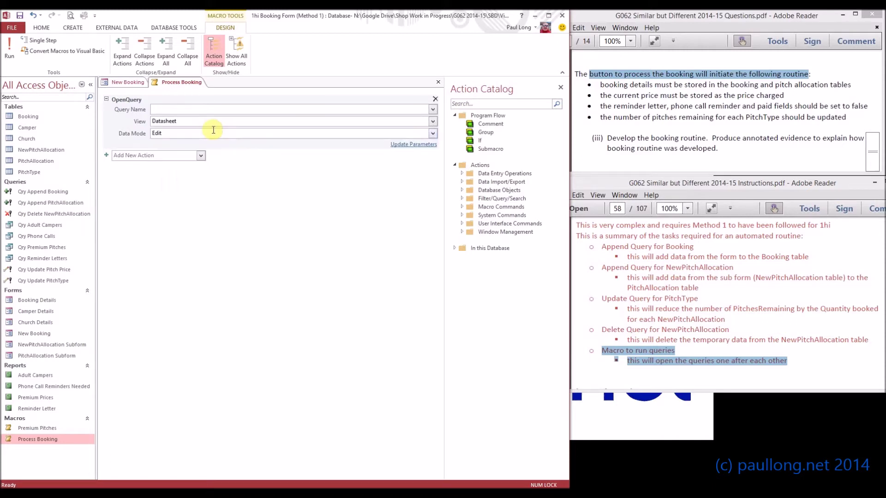
Step: Add a second OpenQuery action that runs Qry Append PitchAllocation
click(199, 157)
drag(203, 186, 195, 283)
click(123, 239)
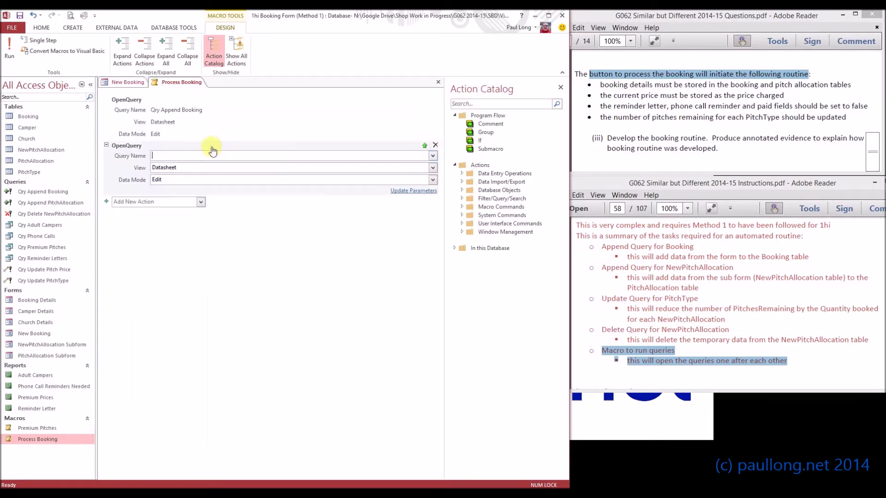
click(433, 156)
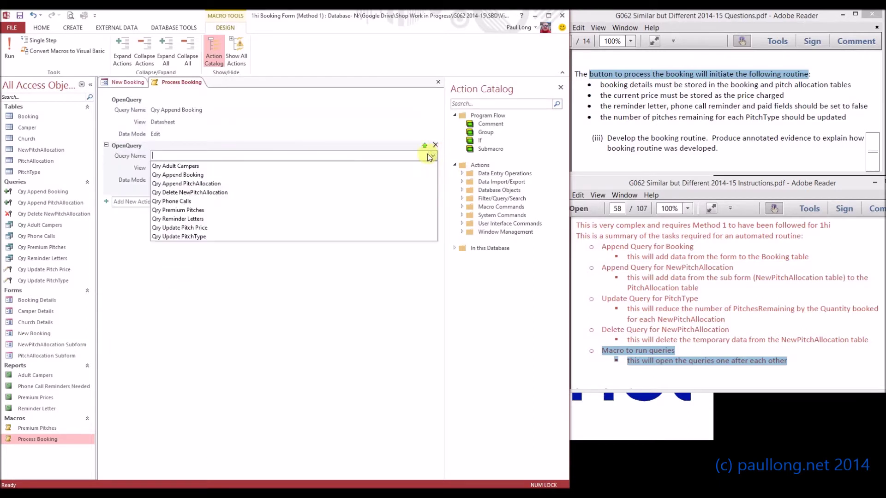
click(203, 189)
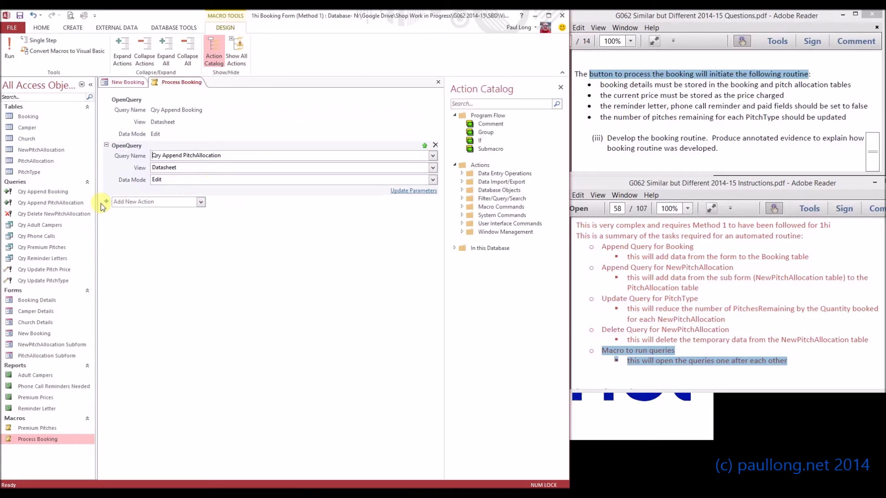
click(201, 202)
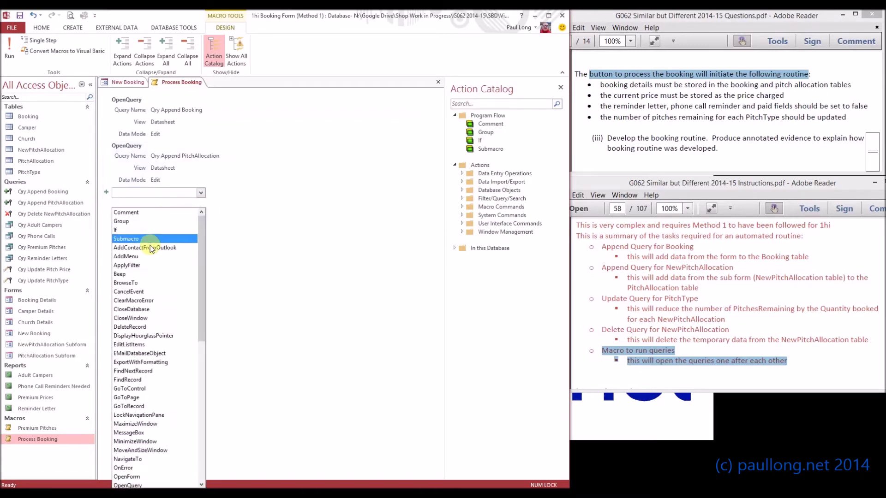
Step: Add a third OpenQuery action that runs Qry Update PitchType
scroll(152, 277, down, 5)
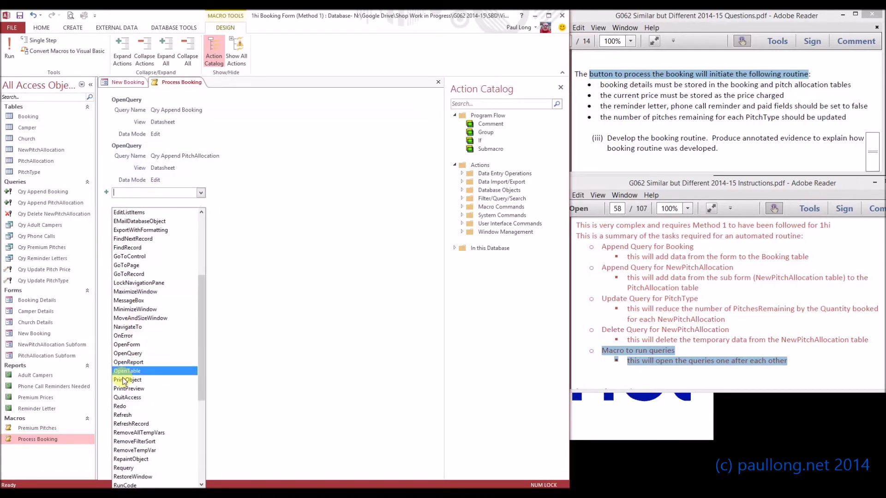
click(128, 353)
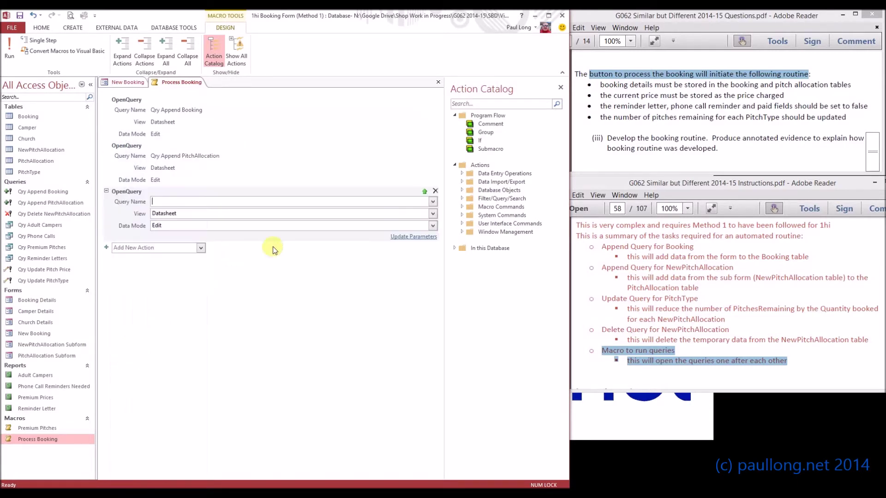
click(433, 202)
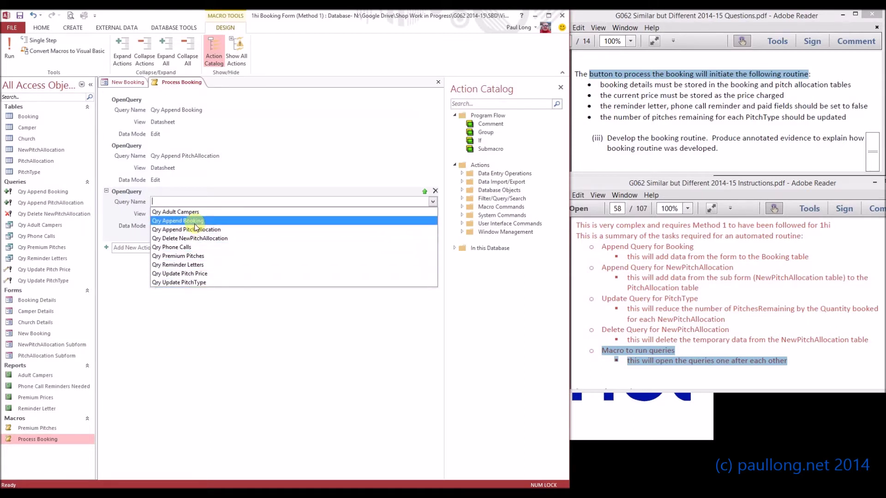
click(207, 283)
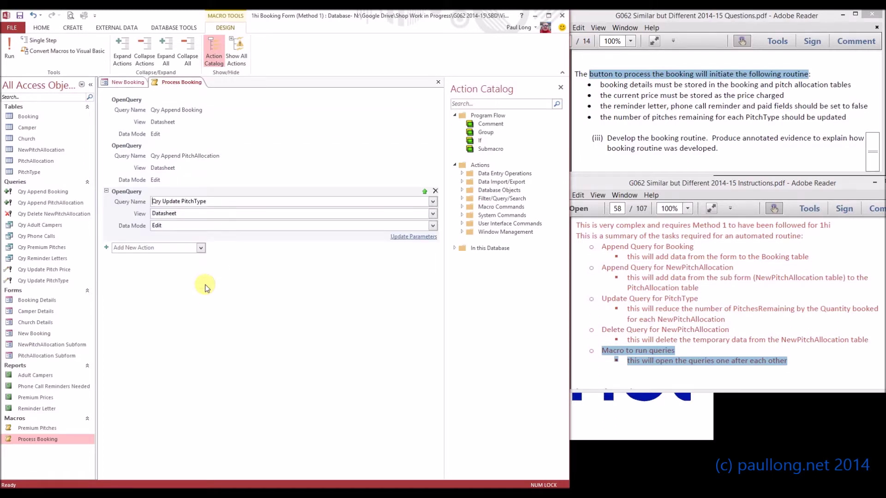
Step: Add a fourth OpenQuery action that runs Qry Delete NewPitchAllocation
click(201, 248)
drag(203, 295, 212, 376)
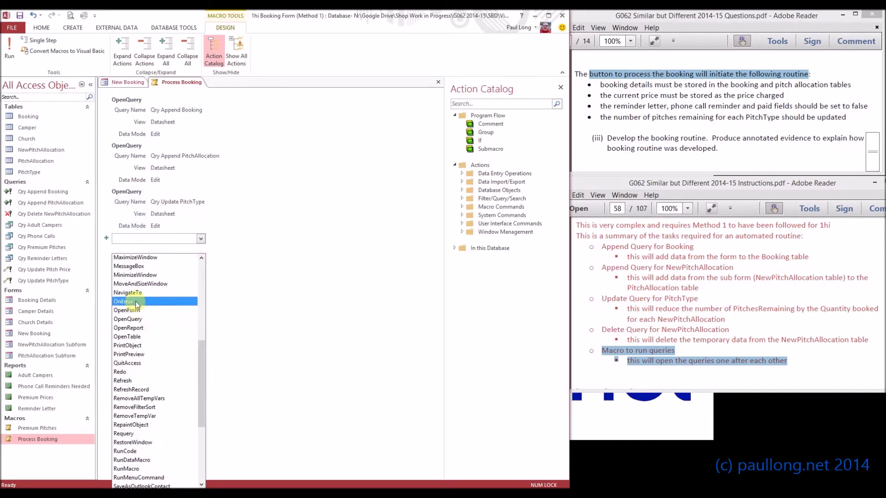
click(142, 324)
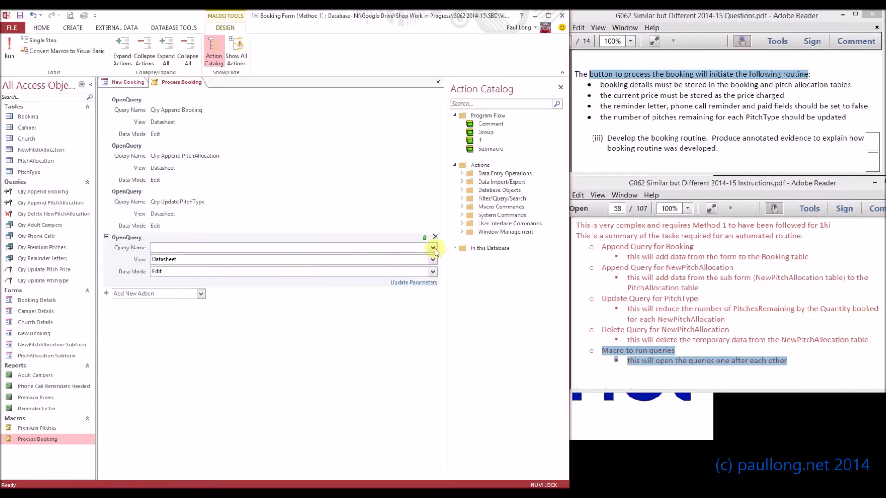
click(433, 248)
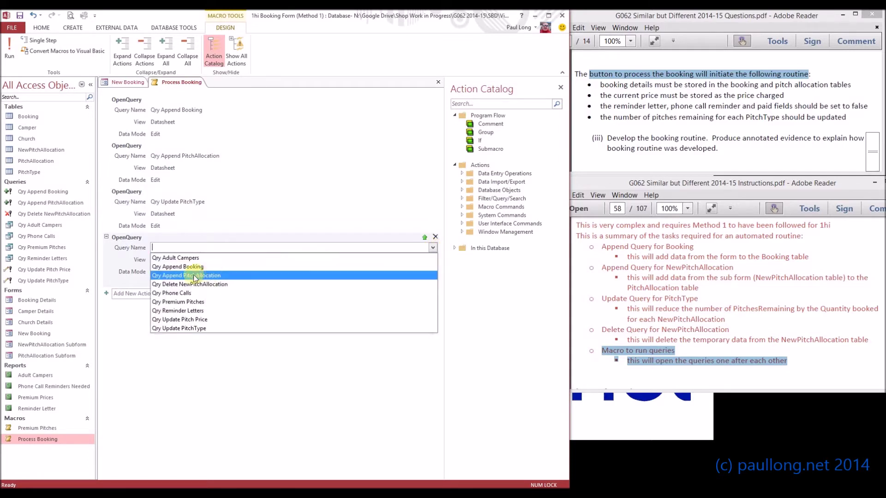
click(224, 285)
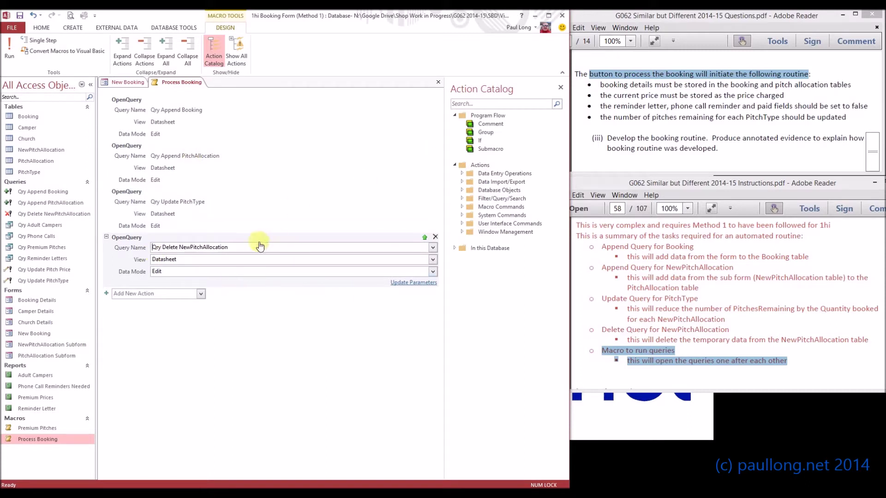
Step: Add a CloseWindow action after the four OpenQuery actions
click(202, 295)
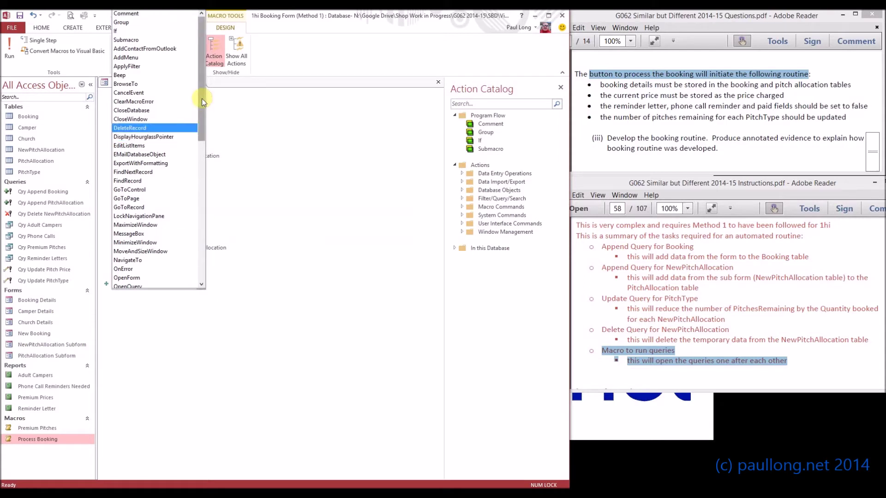
drag(202, 99, 202, 105)
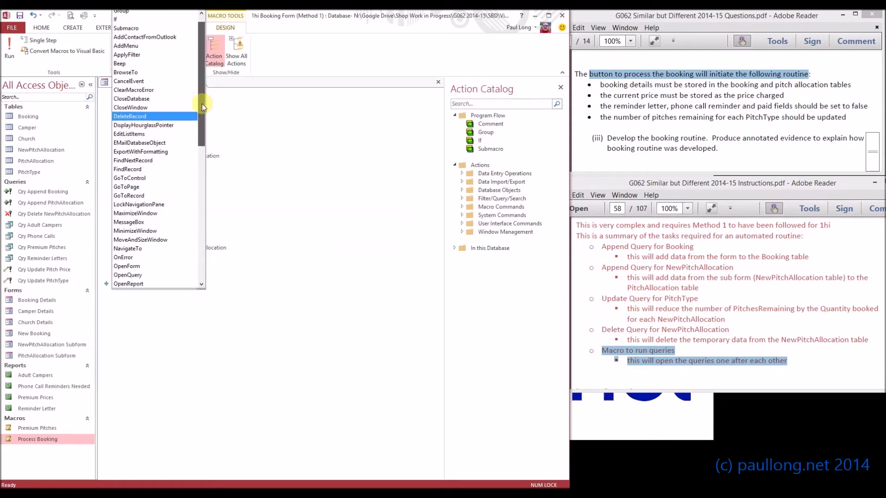
click(152, 108)
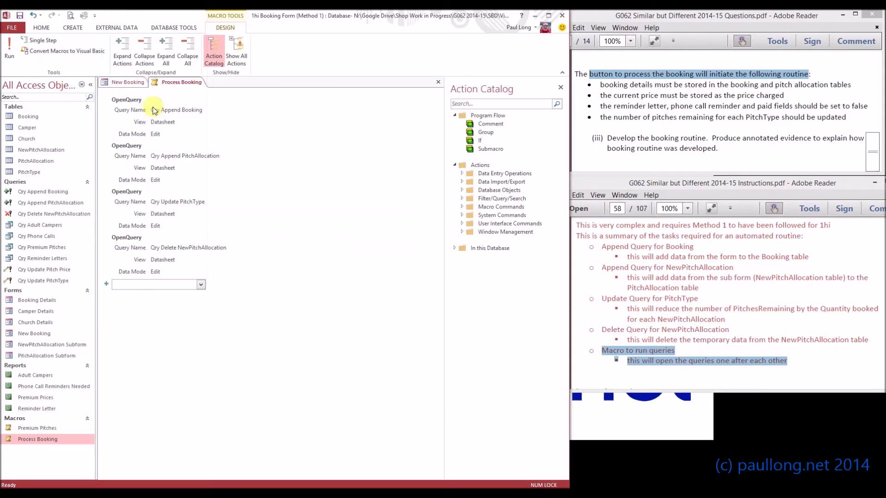
Step: Set CloseWindow to Form, New Booking, Save No, then close the Process Booking macro
click(434, 294)
click(175, 328)
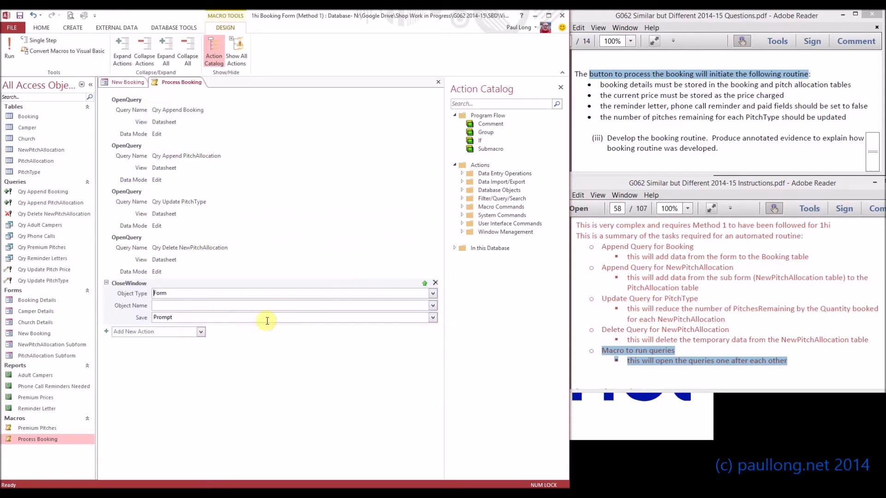
click(432, 305)
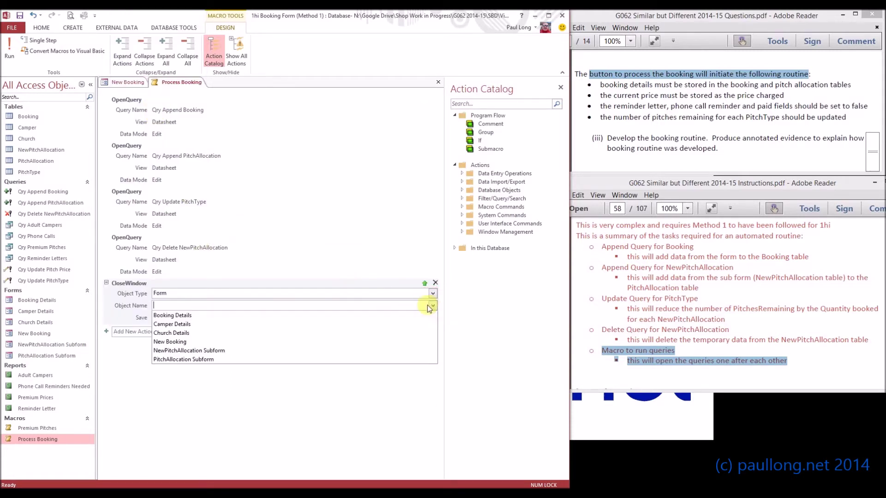
click(187, 342)
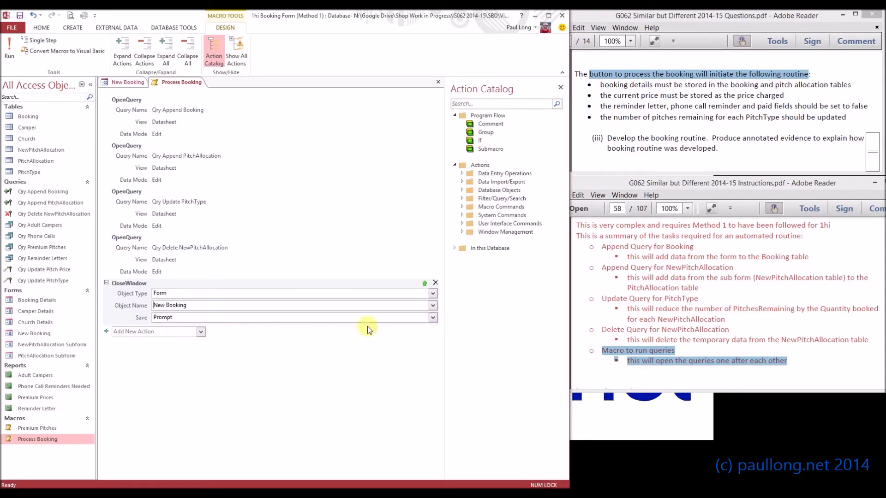
click(433, 318)
click(208, 345)
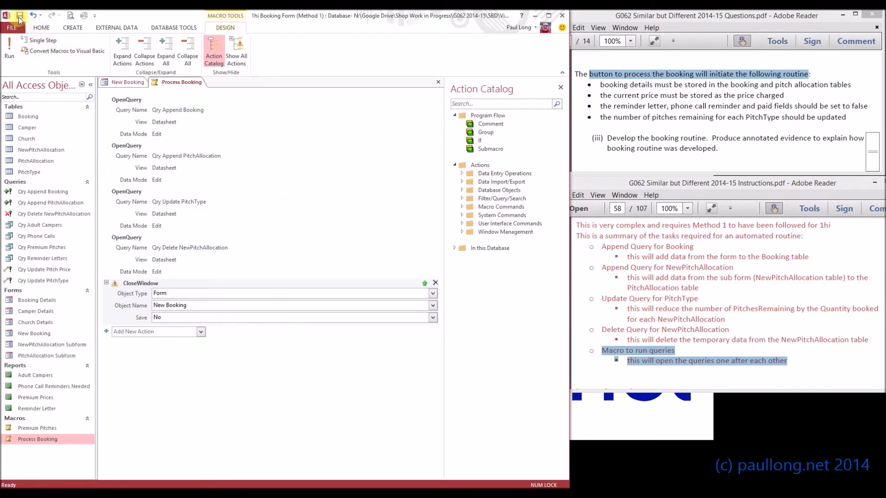
right_click(186, 86)
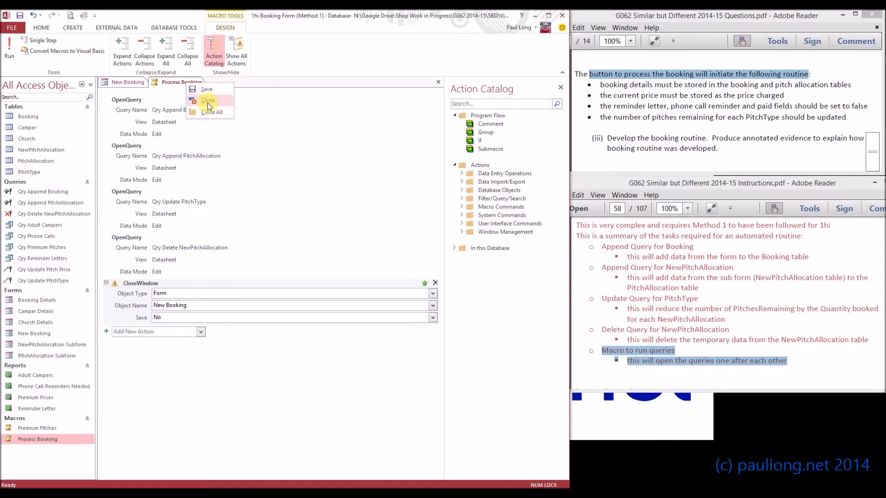
click(208, 101)
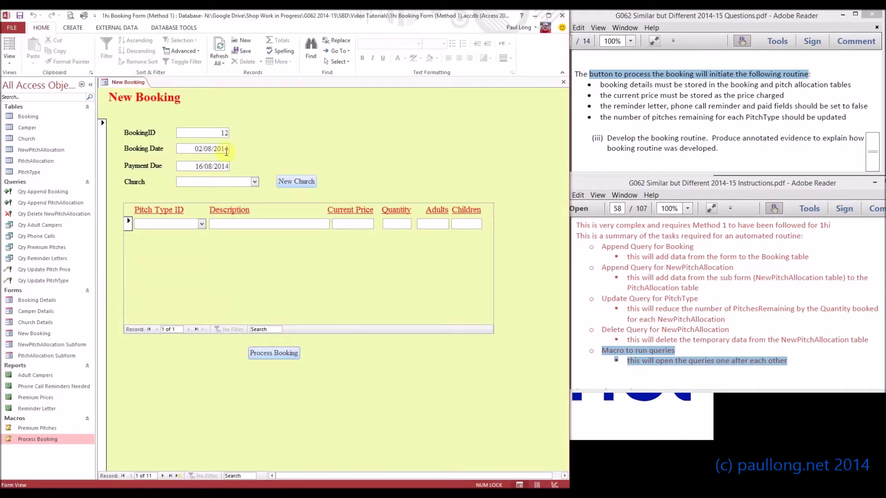
Step: Choose Church 1 and add a Portacabin row: quantity 1, 2 adults, 1 child
click(253, 183)
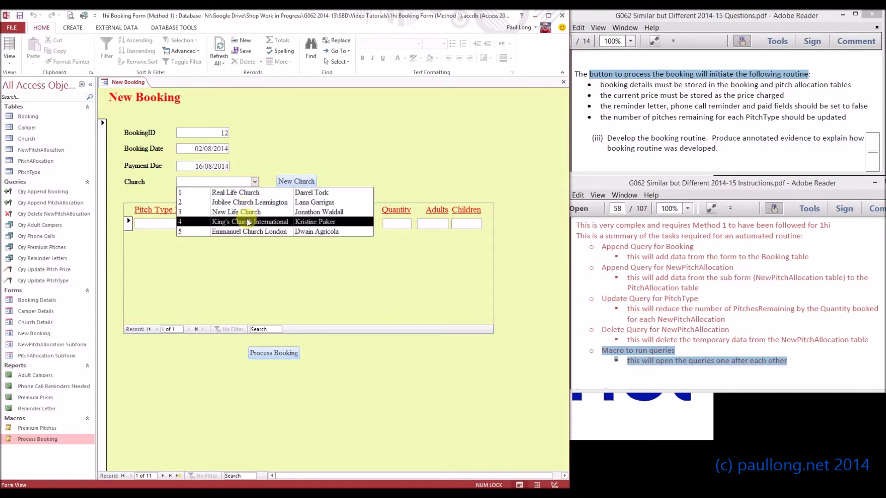
click(249, 196)
click(200, 224)
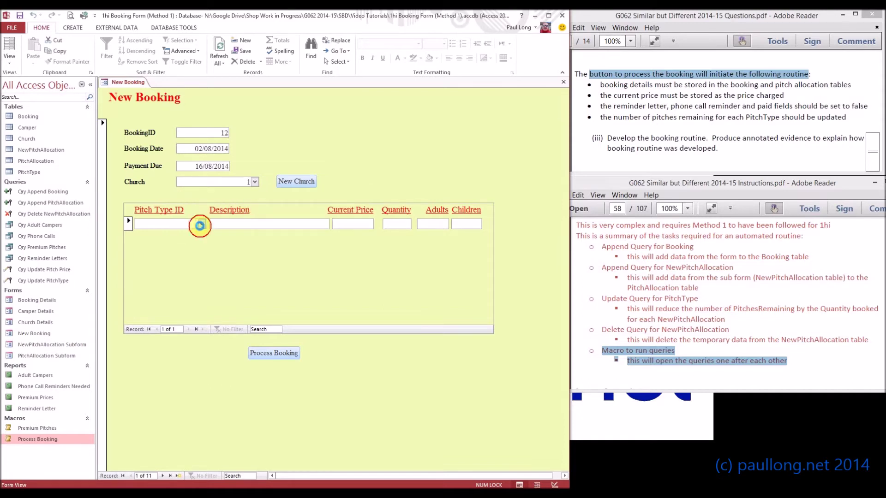
click(198, 283)
click(404, 226)
text(1)
click(433, 224)
text(2)
click(469, 224)
text(1)
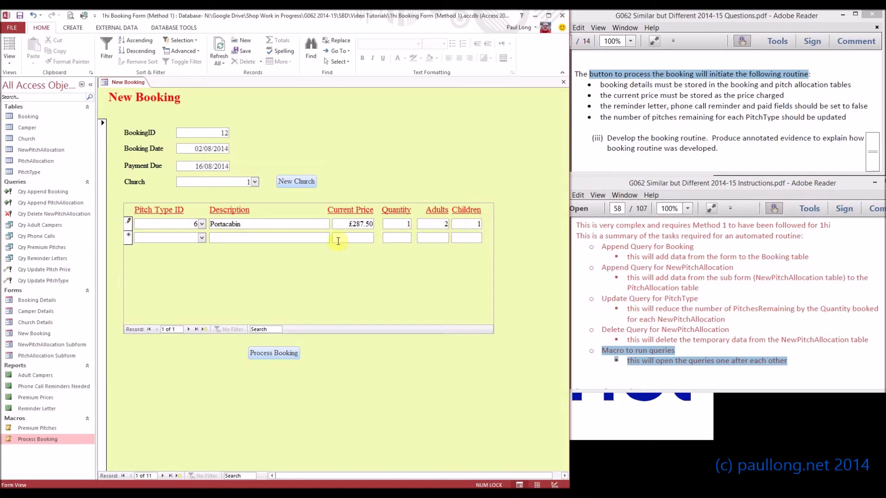
Step: Add a Hard Standing Super row: quantity 3, 6 adults, 3 children, and save it
click(201, 237)
click(203, 238)
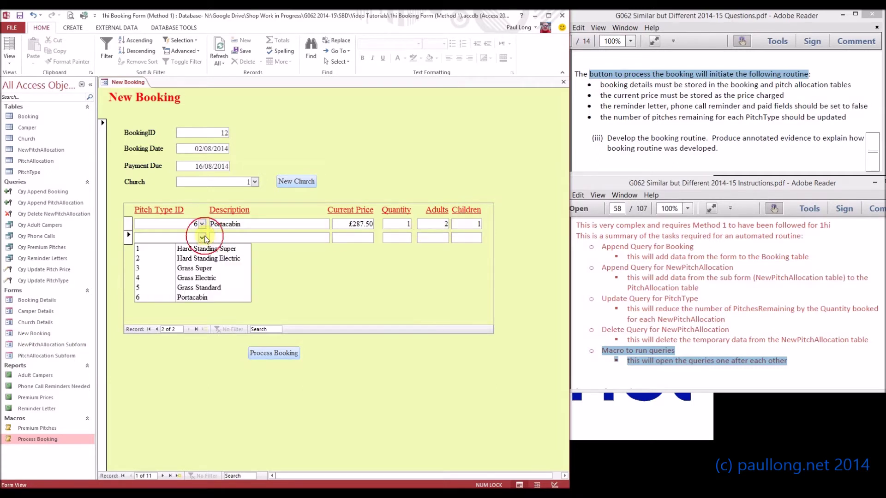
click(203, 253)
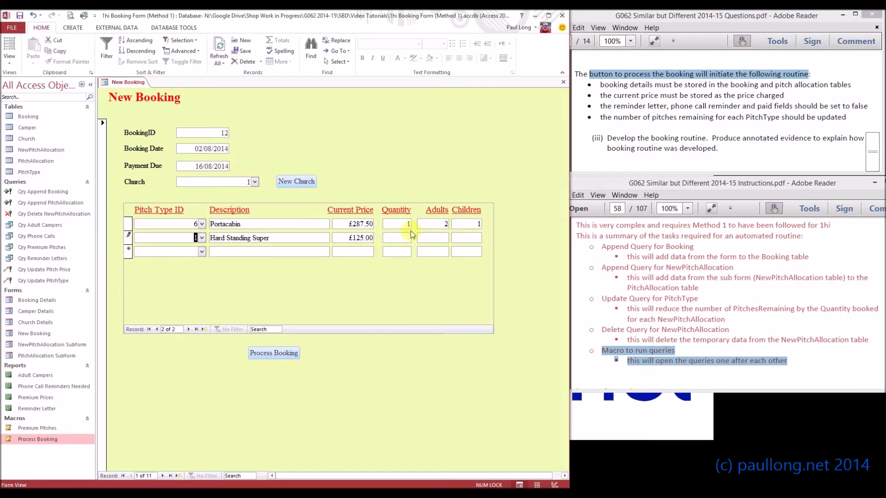
click(397, 237)
click(440, 238)
text(6)
click(465, 239)
text(3)
click(466, 251)
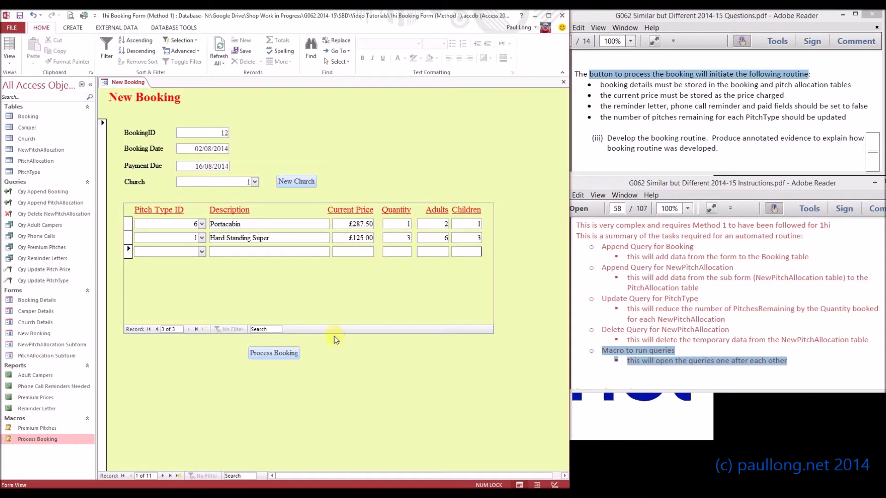
Step: Run Process Booking and approve the Booking append (1 row) and PitchAllocation append (2 rows)
click(273, 354)
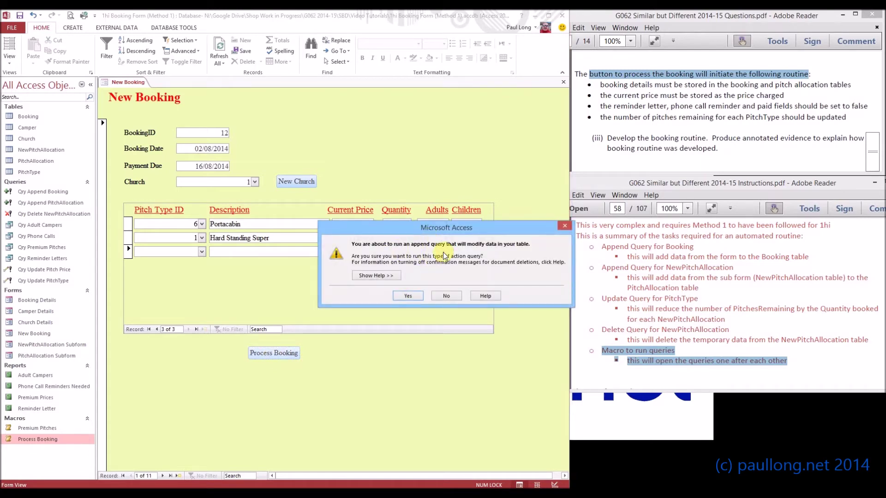
click(413, 297)
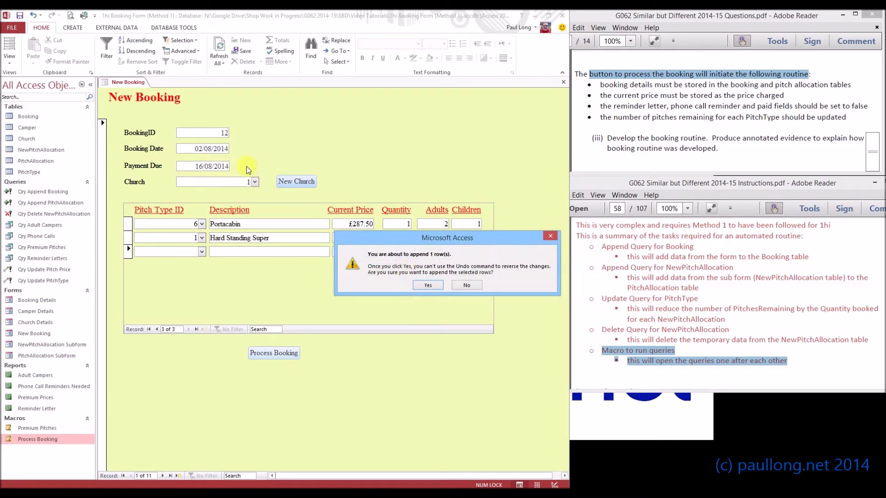
click(422, 286)
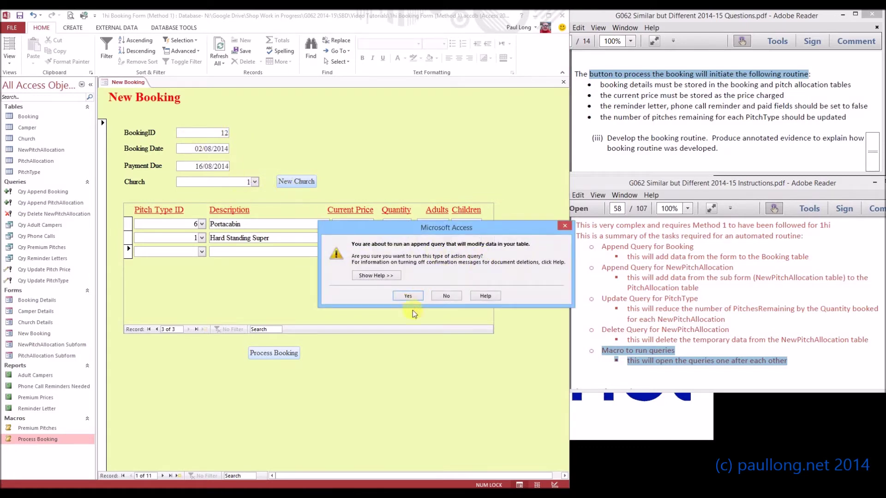
click(407, 297)
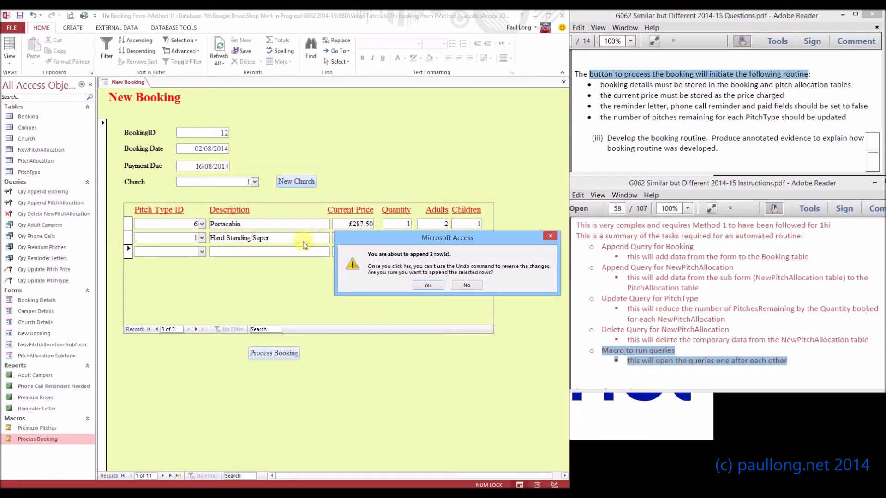
click(428, 285)
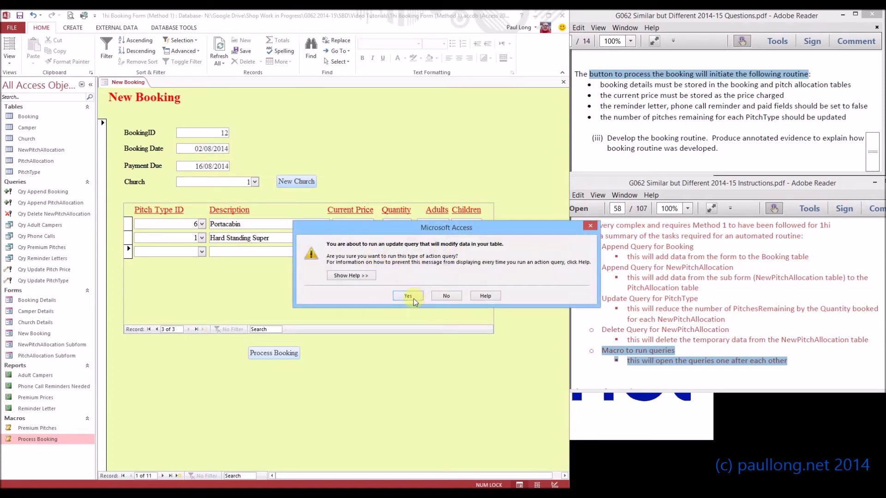
Step: Approve the PitchType update and the temporary allocation delete, 2 rows each
click(413, 298)
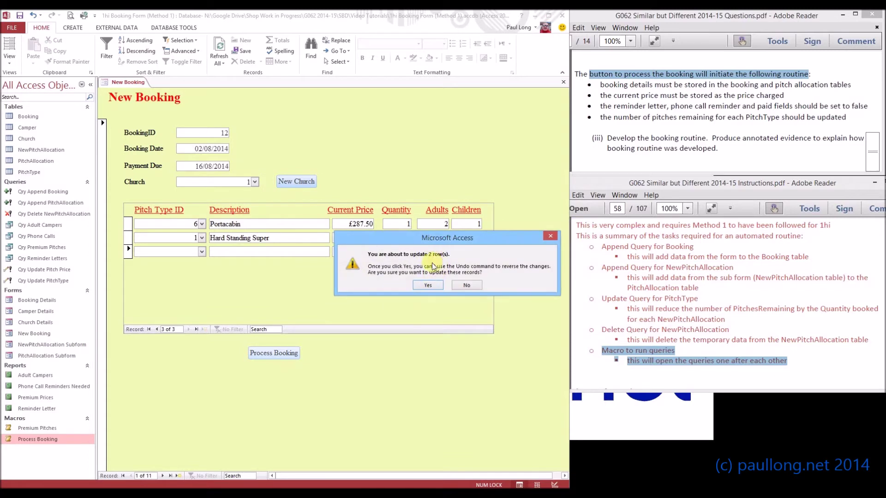
drag(425, 242, 399, 269)
click(403, 313)
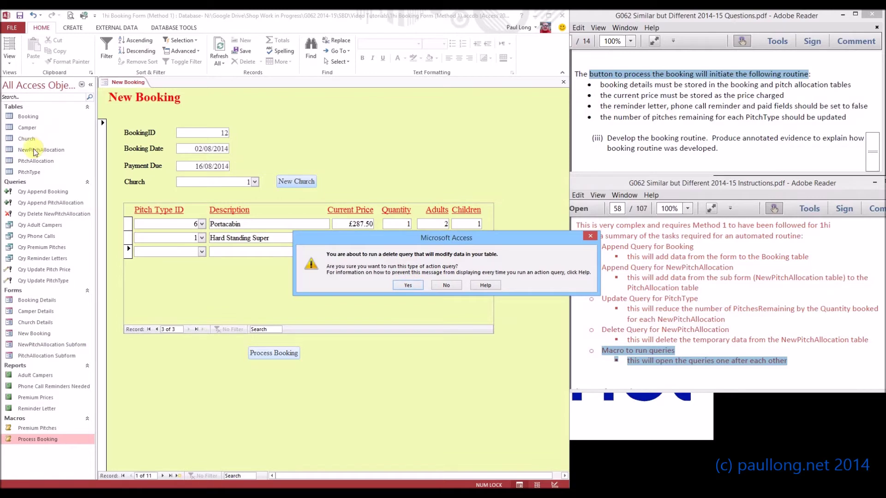
click(411, 286)
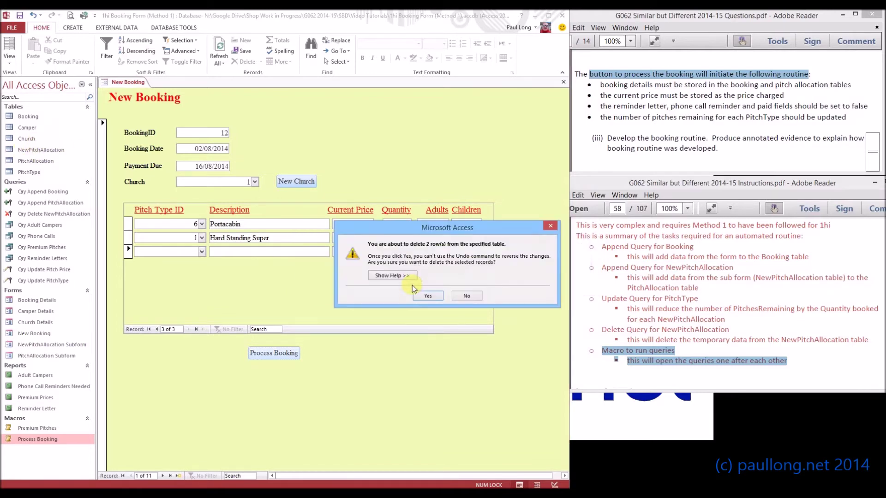
click(433, 297)
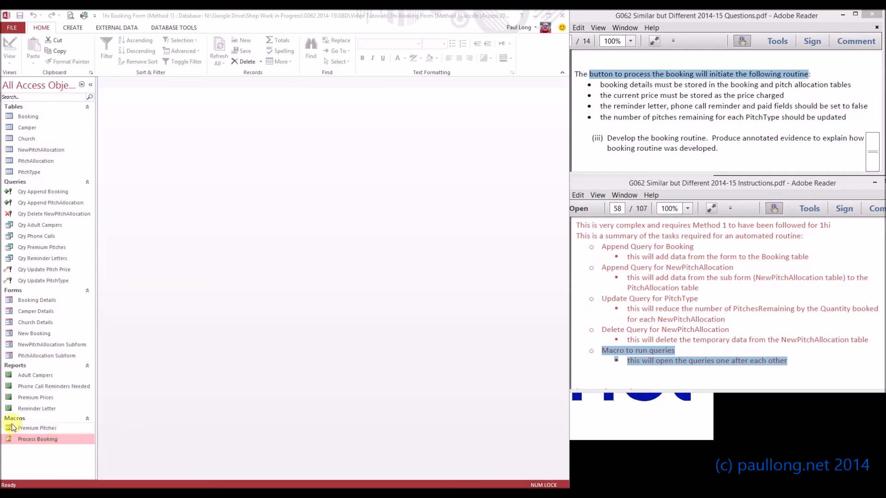
Step: Open the Process Booking macro in Design View and turn on Show All Actions
right_click(47, 437)
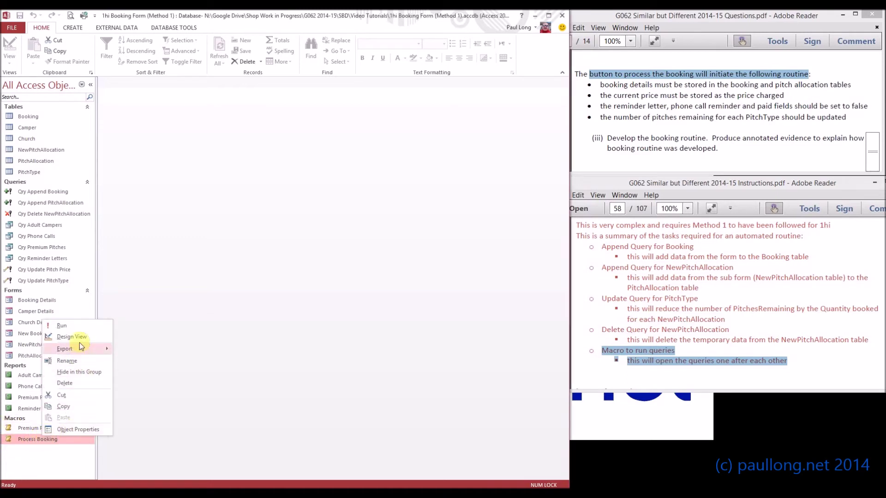
click(73, 336)
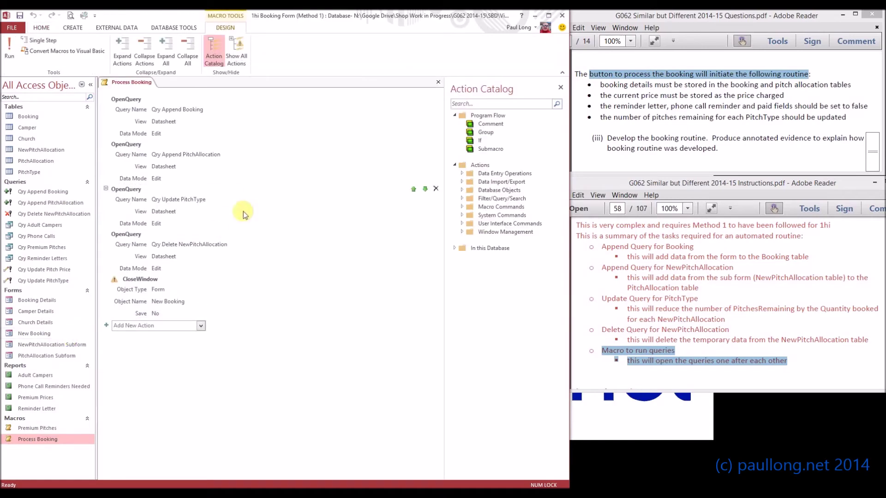
mouse_move(253, 150)
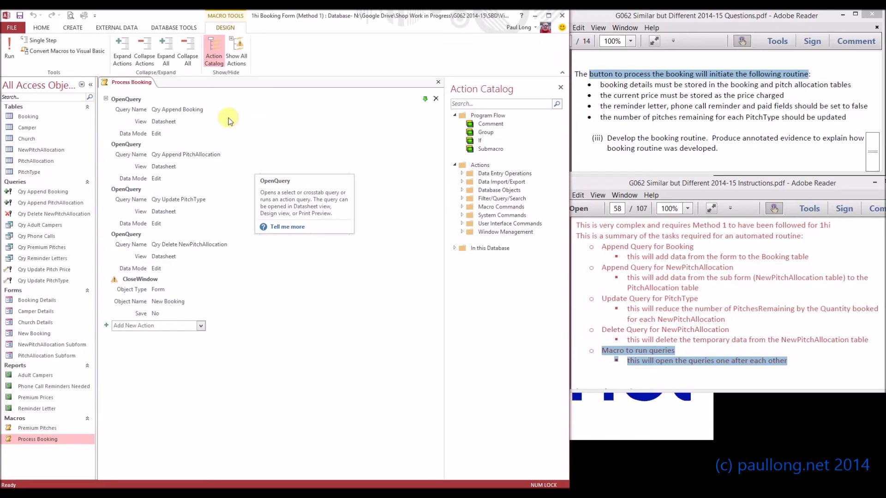
click(240, 54)
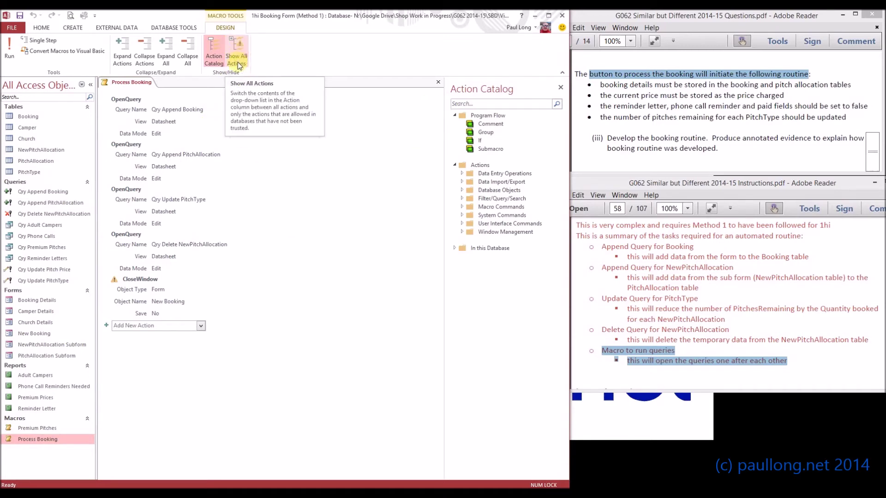
click(238, 56)
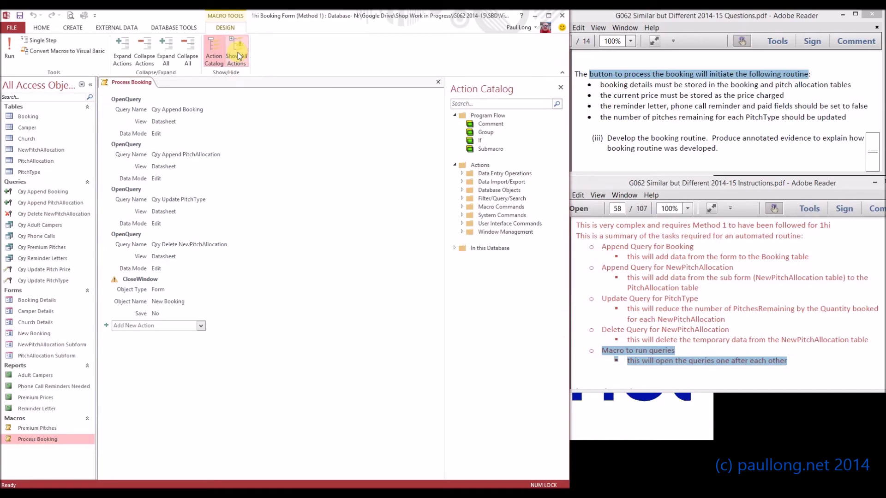
Step: Add SetWarnings with Warnings On No, move it above the first OpenQuery, and close the macro
click(200, 325)
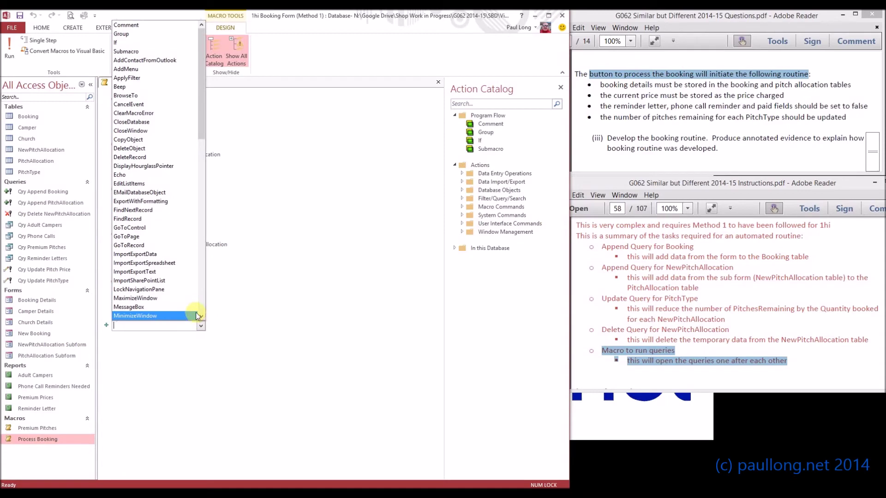
drag(199, 112, 197, 278)
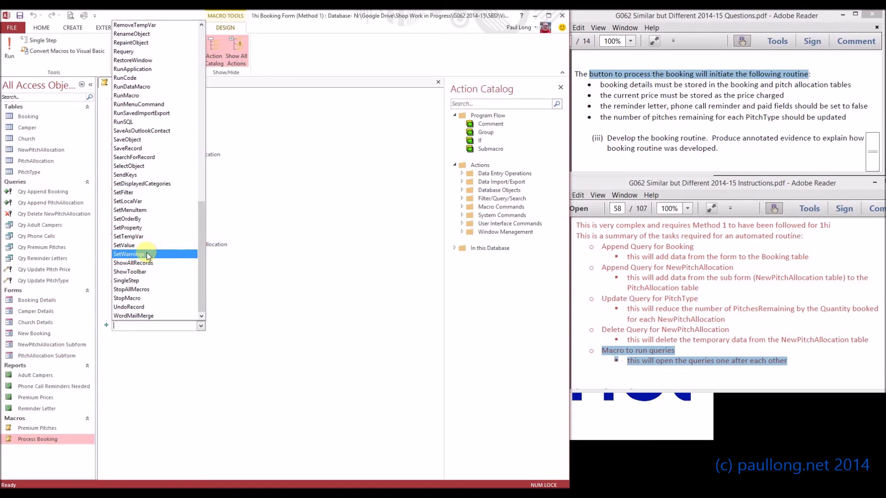
click(148, 257)
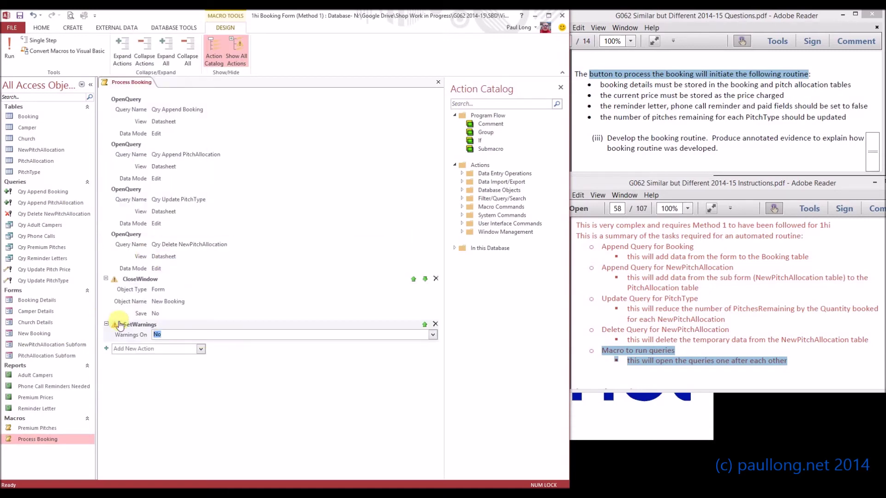
drag(129, 324, 110, 104)
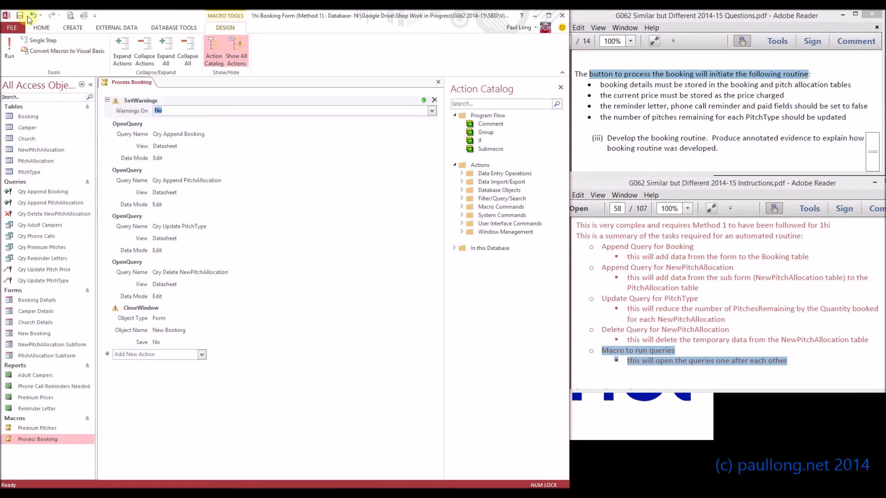
click(141, 86)
right_click(141, 86)
click(161, 104)
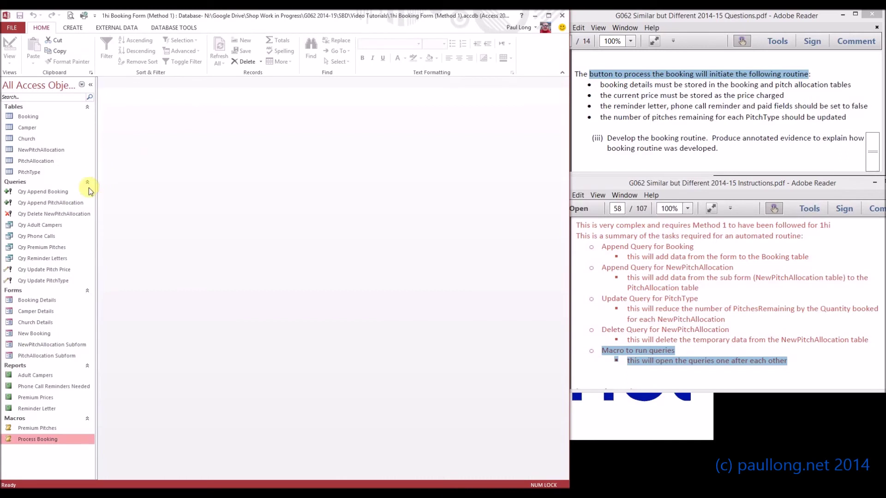
Step: In the New Booking form choose King's Church International and the Grass Standard pitch type
double_click(37, 334)
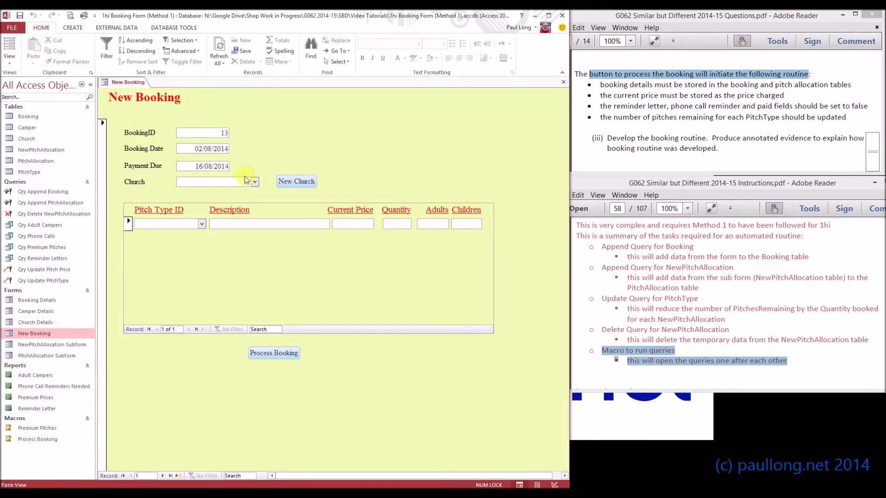
click(254, 182)
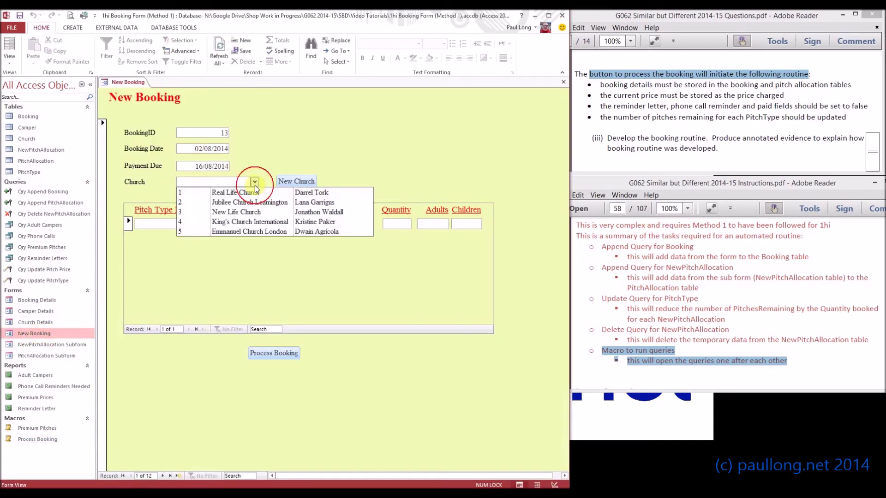
click(244, 222)
click(201, 223)
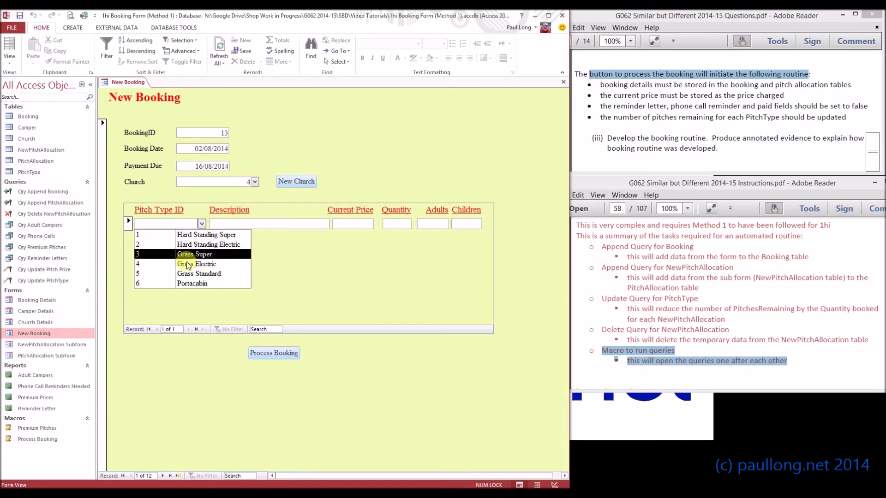
click(198, 273)
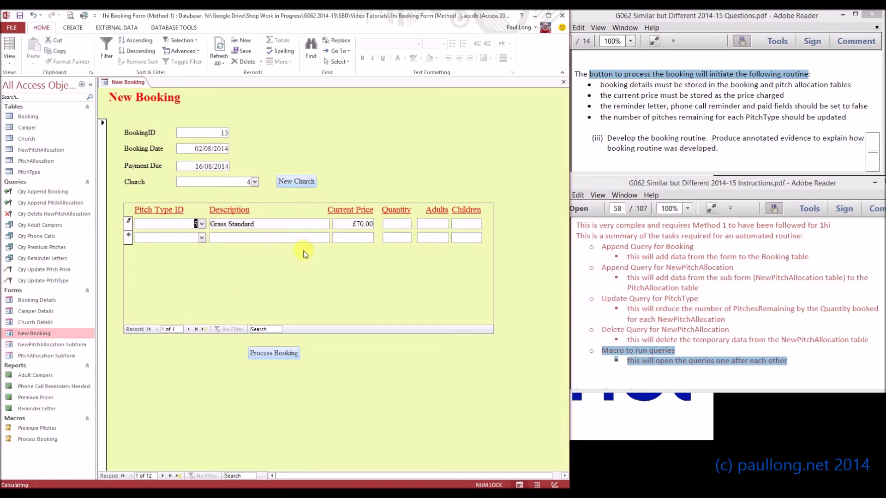
Step: Enter quantity 2, 1 adult, 0 children, commit the row, and run Process Booking
click(399, 221)
text(2)
click(427, 224)
text(1)
click(465, 223)
text(0)
click(465, 238)
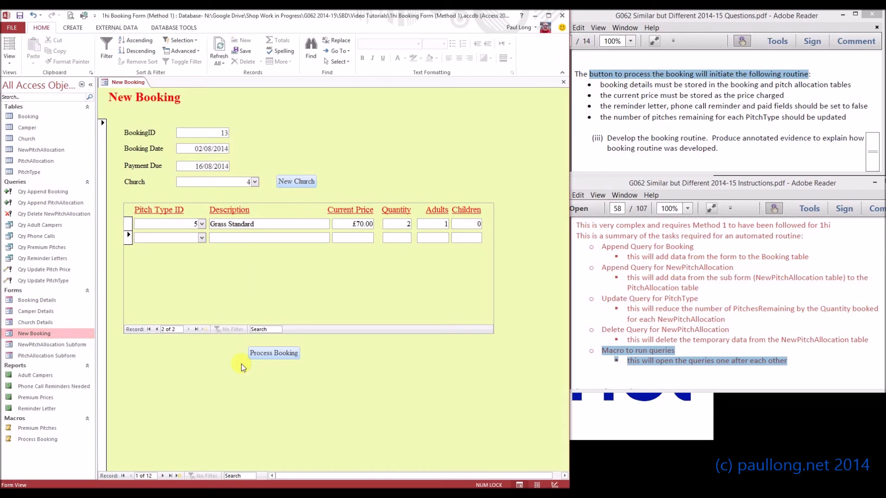
click(277, 353)
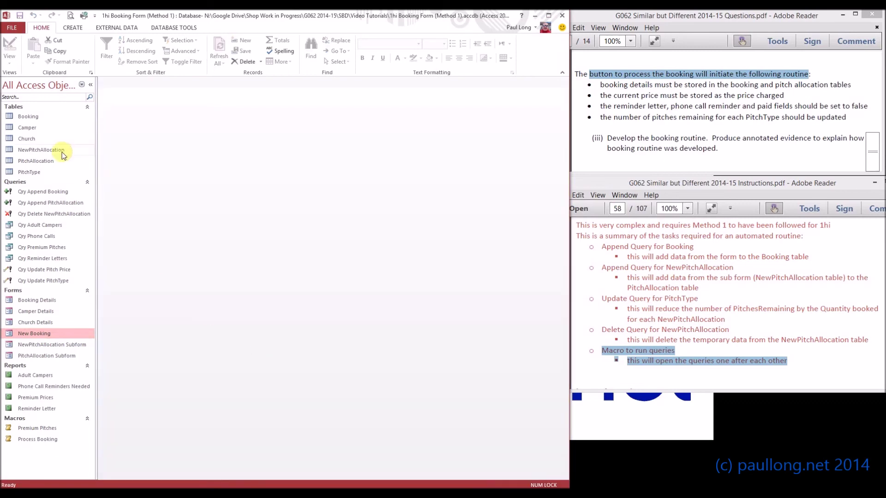
Step: Check that booking record 13 is in the Booking table, then close it
double_click(28, 116)
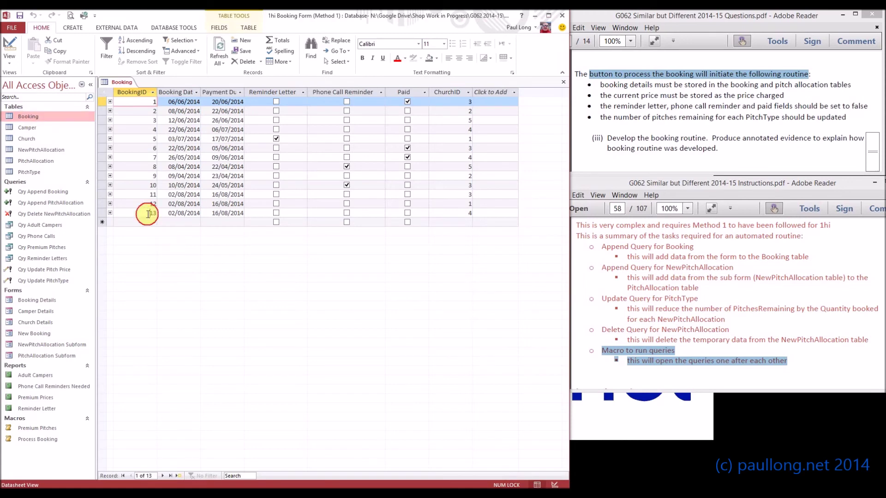
click(144, 212)
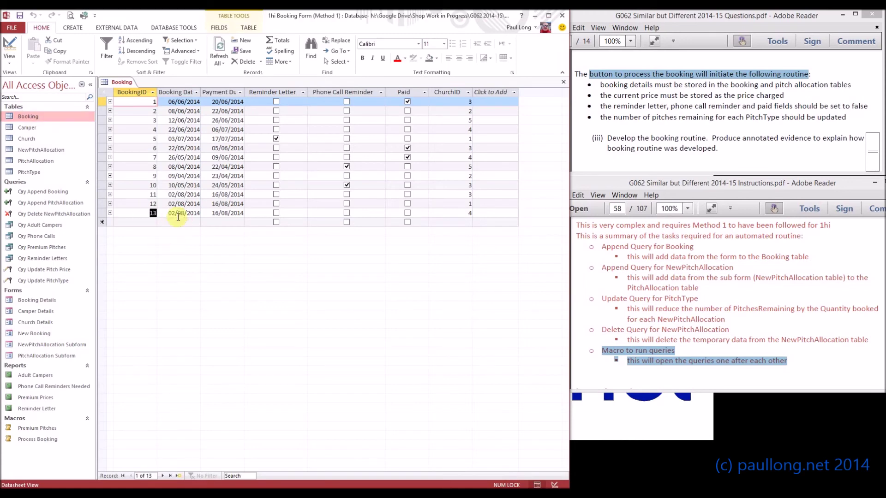
right_click(128, 82)
click(142, 105)
Step: Confirm PitchAllocation row 44 belongs to booking 13 with quantity 2, then close the table
double_click(40, 161)
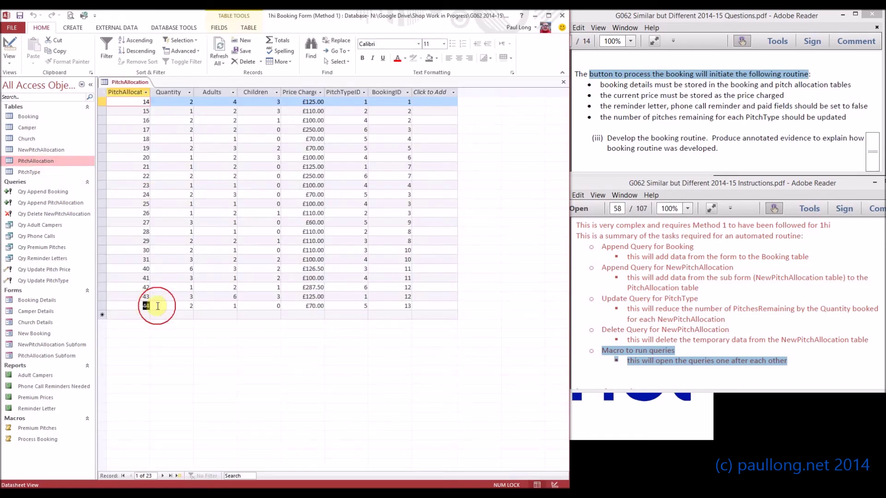
click(146, 306)
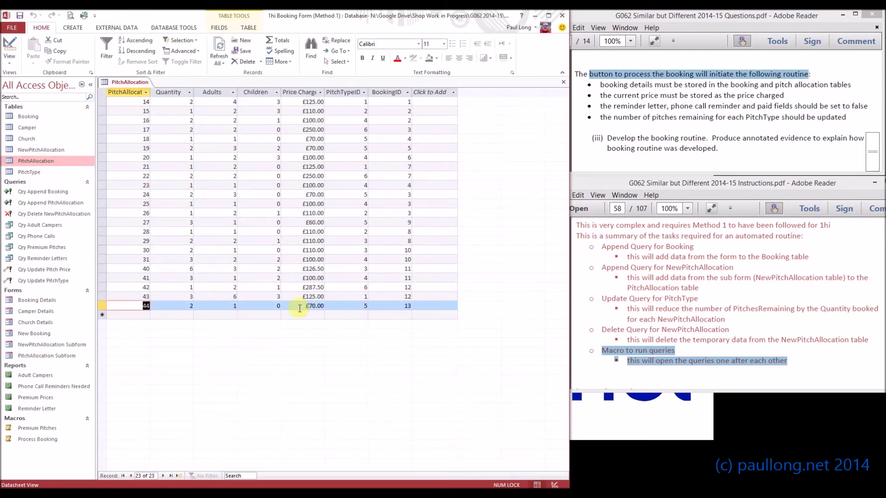
click(405, 306)
click(185, 306)
right_click(129, 82)
click(148, 107)
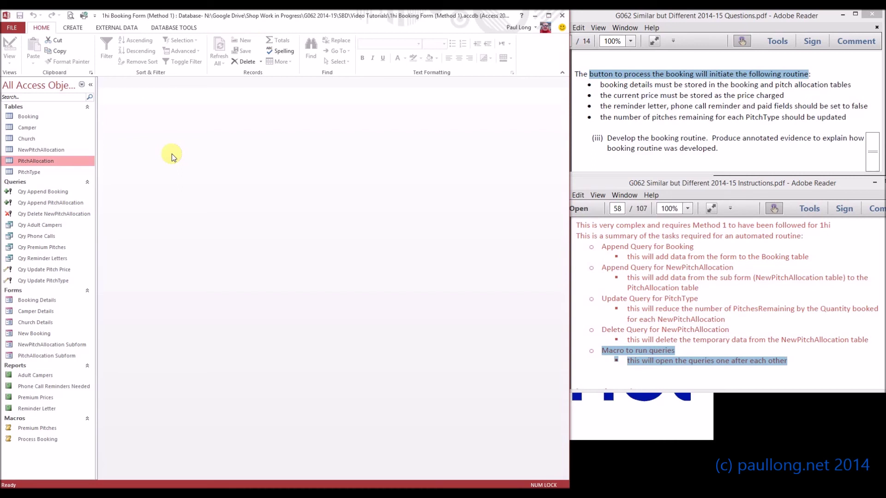
key(alt+Tab)
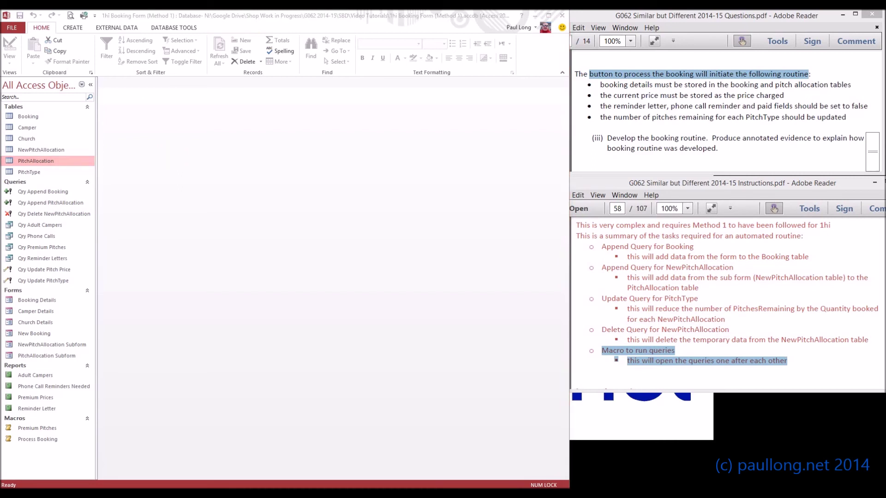